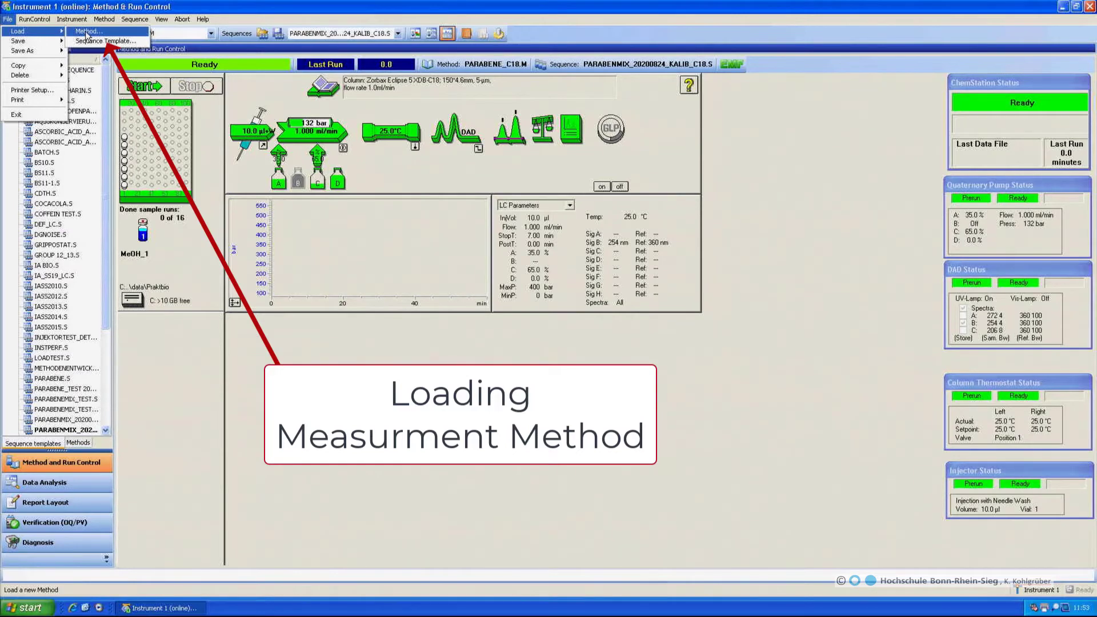
- Load the measurement method PARABENE_C18.M from the methods folder
click(87, 31)
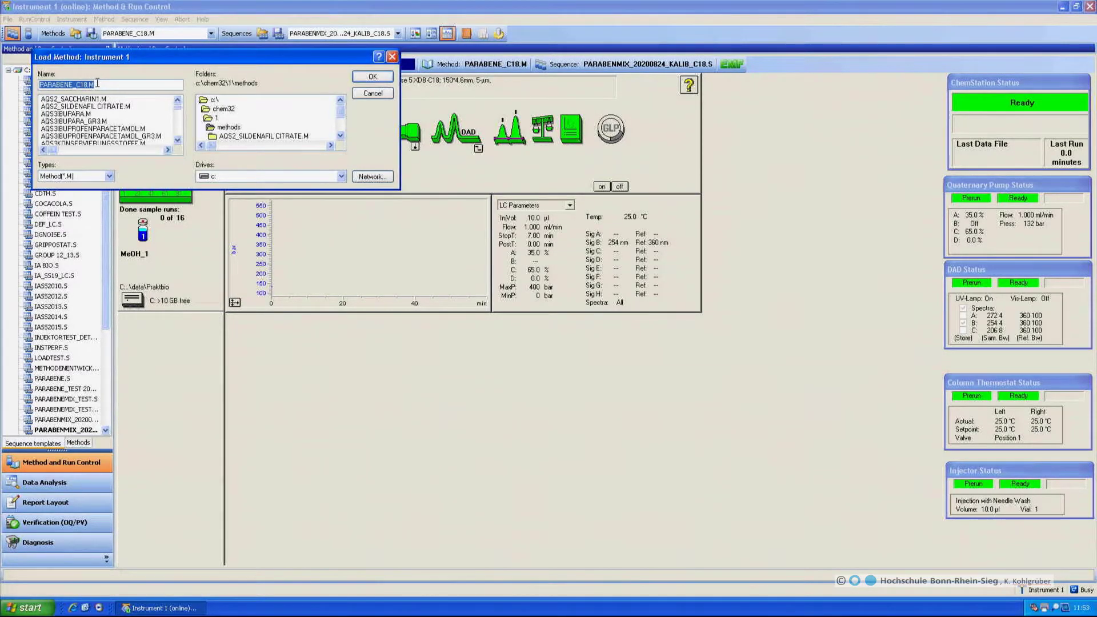
click(372, 78)
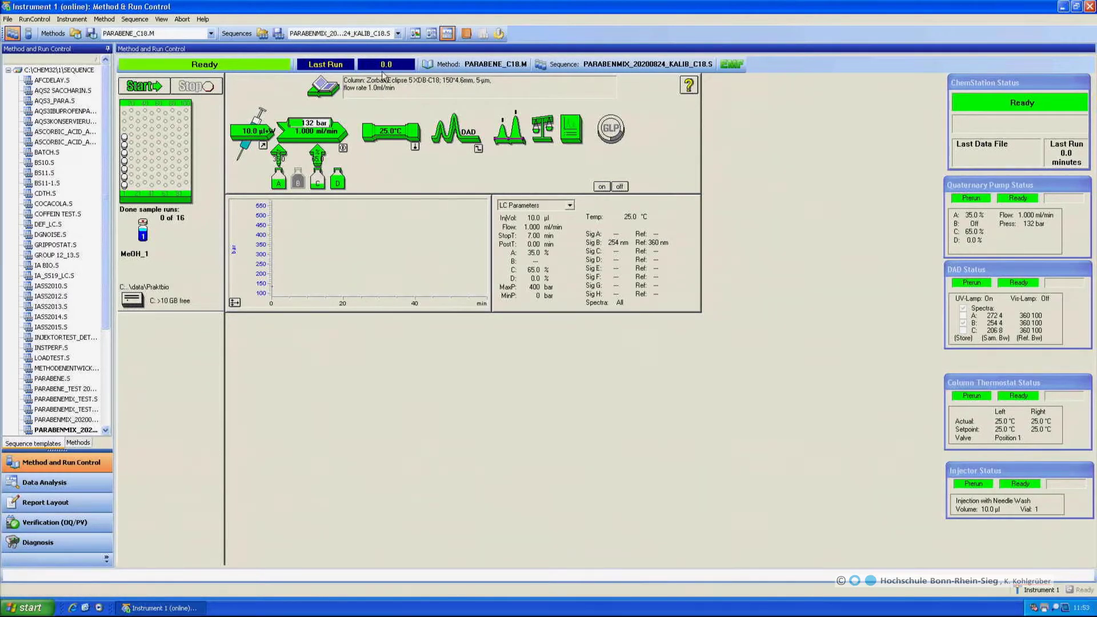
- Add "IA Lab Course HPLC" as a new first line in the method comments, above the column description
click(411, 97)
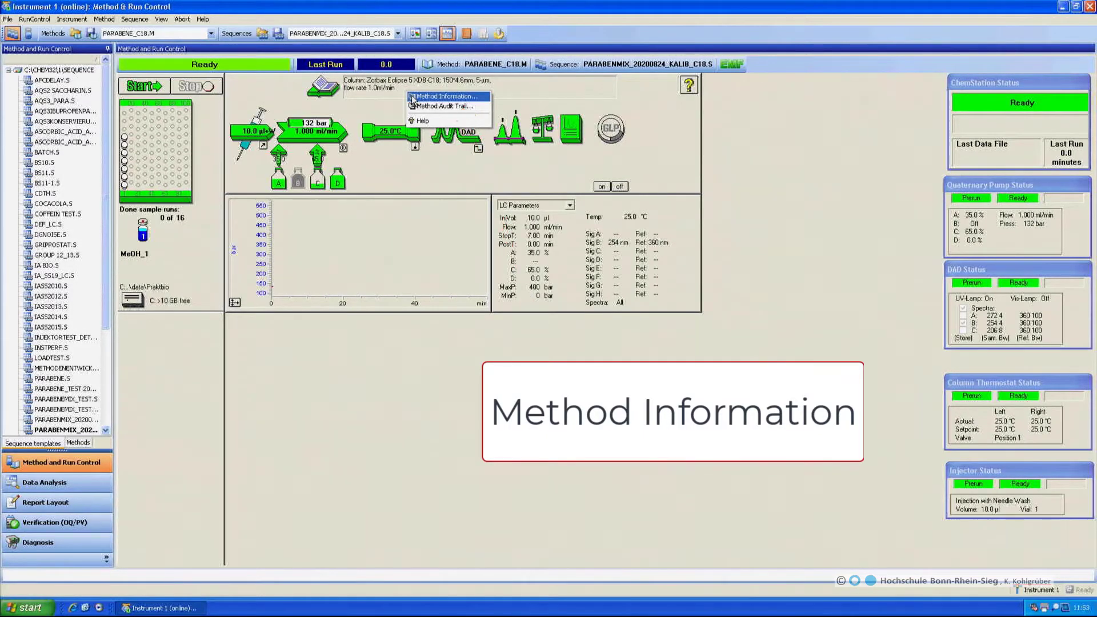
click(413, 98)
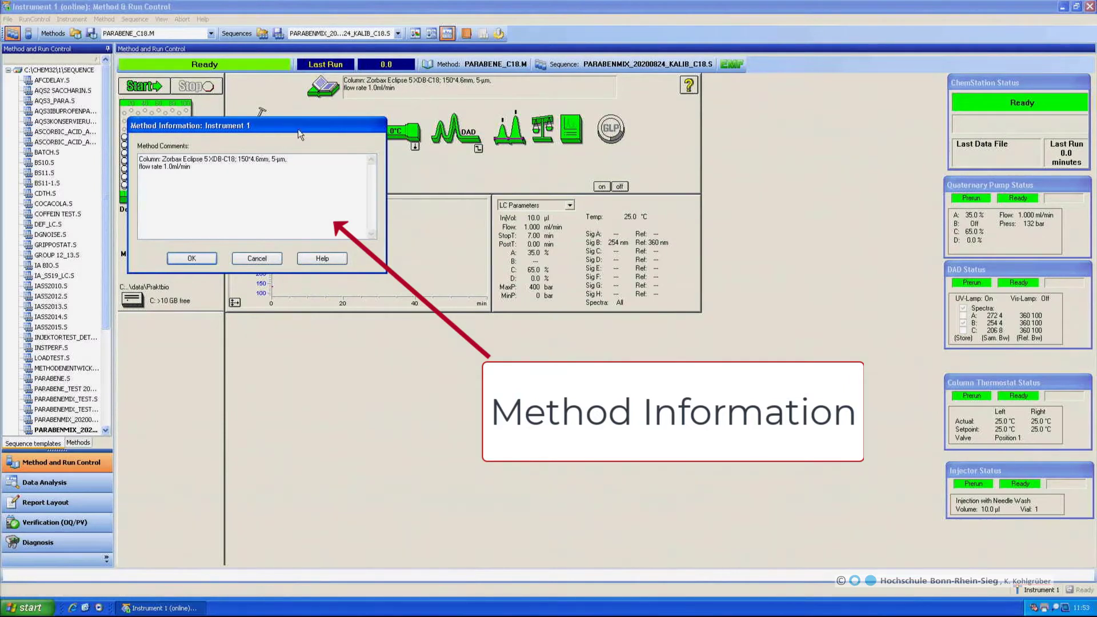
click(139, 157)
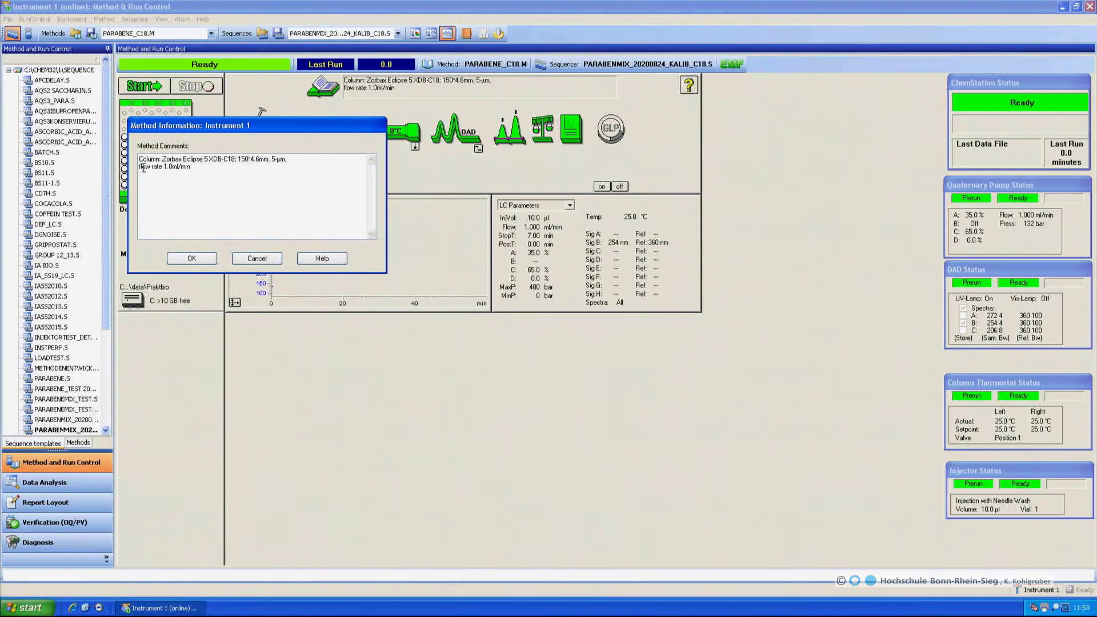
key(Return)
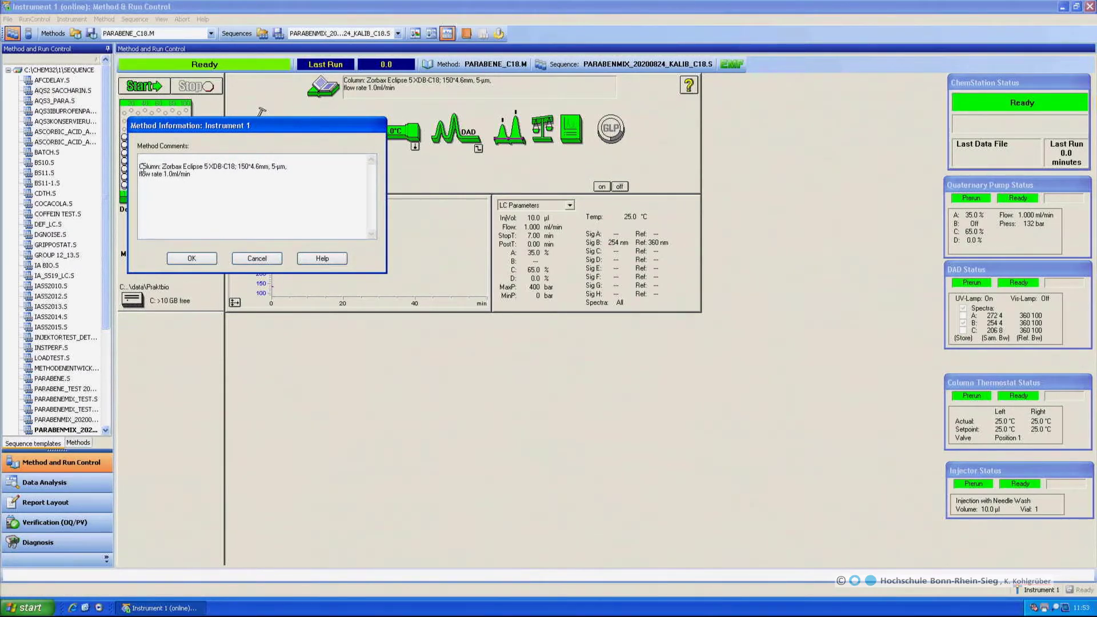
text(Lab Co)
text(urse HP)
text(IA)
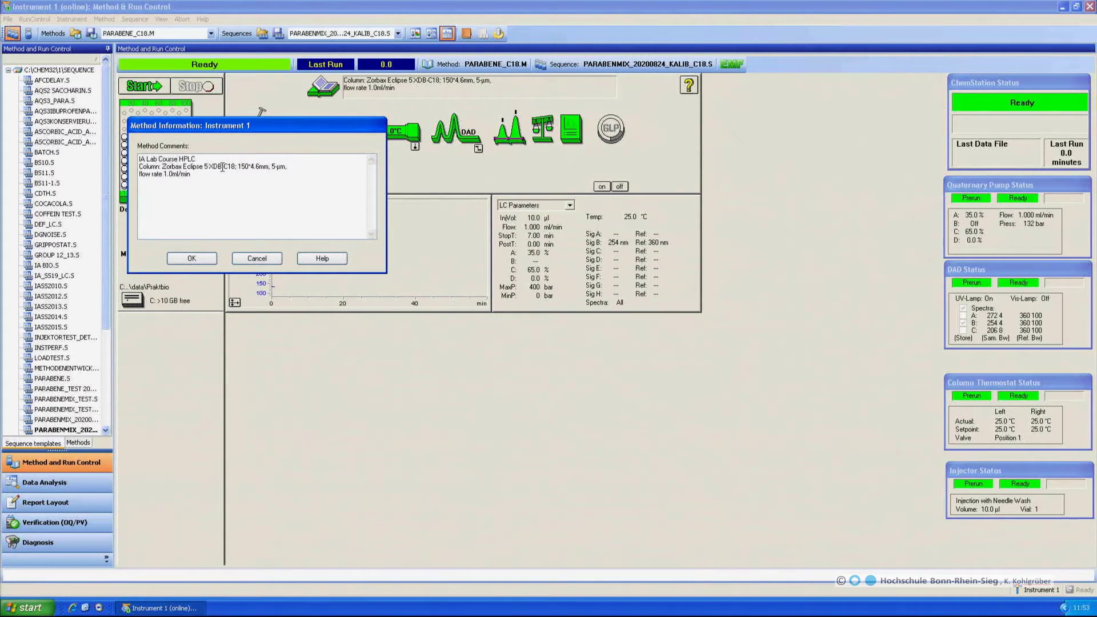
drag(222, 167, 286, 167)
drag(163, 175, 189, 174)
click(192, 258)
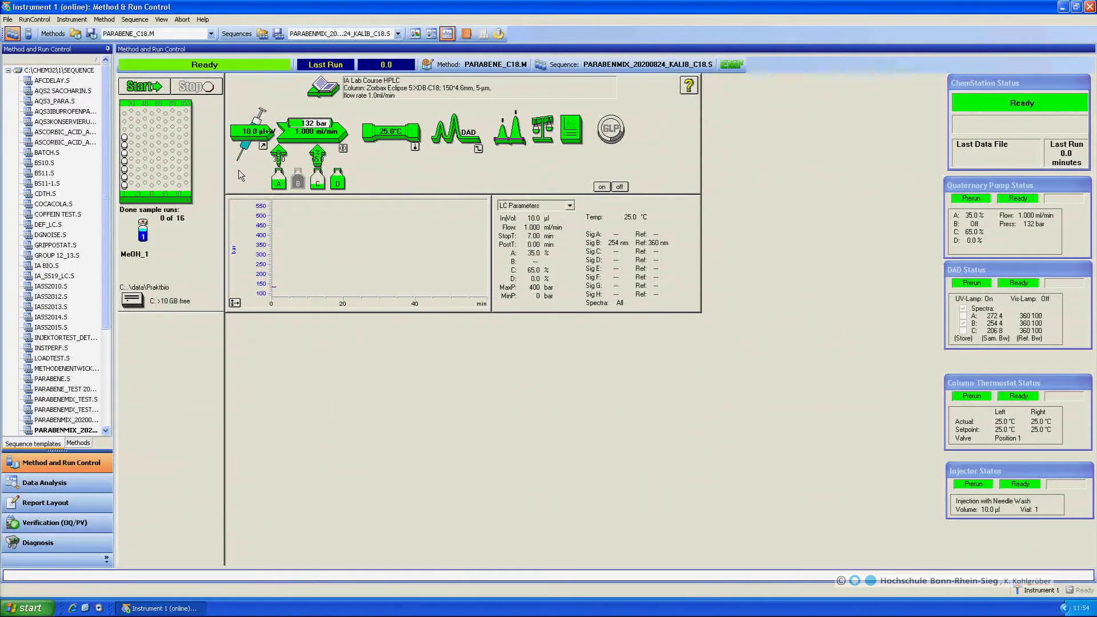
- Review the injector setup, including injection volume, needle wash and wash vial, and accept it
right_click(249, 138)
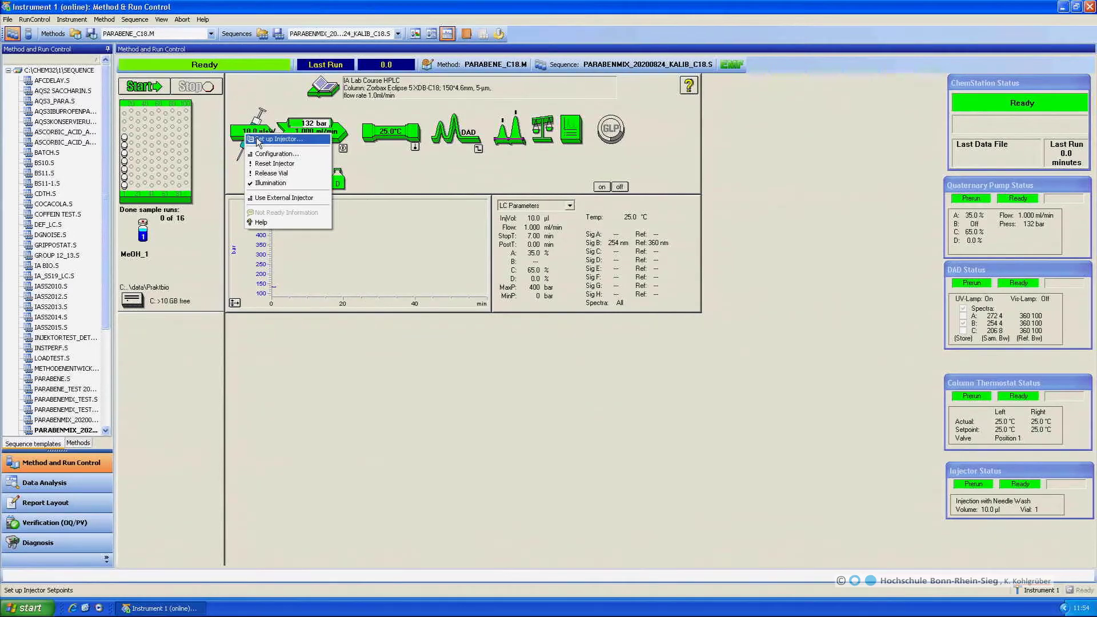
click(258, 139)
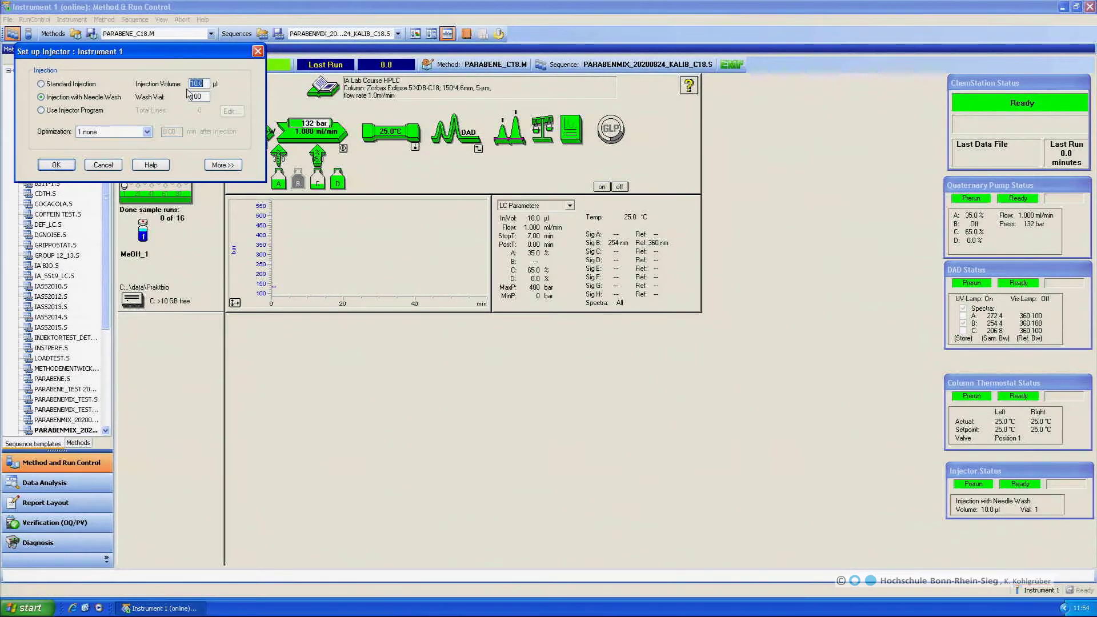
click(56, 166)
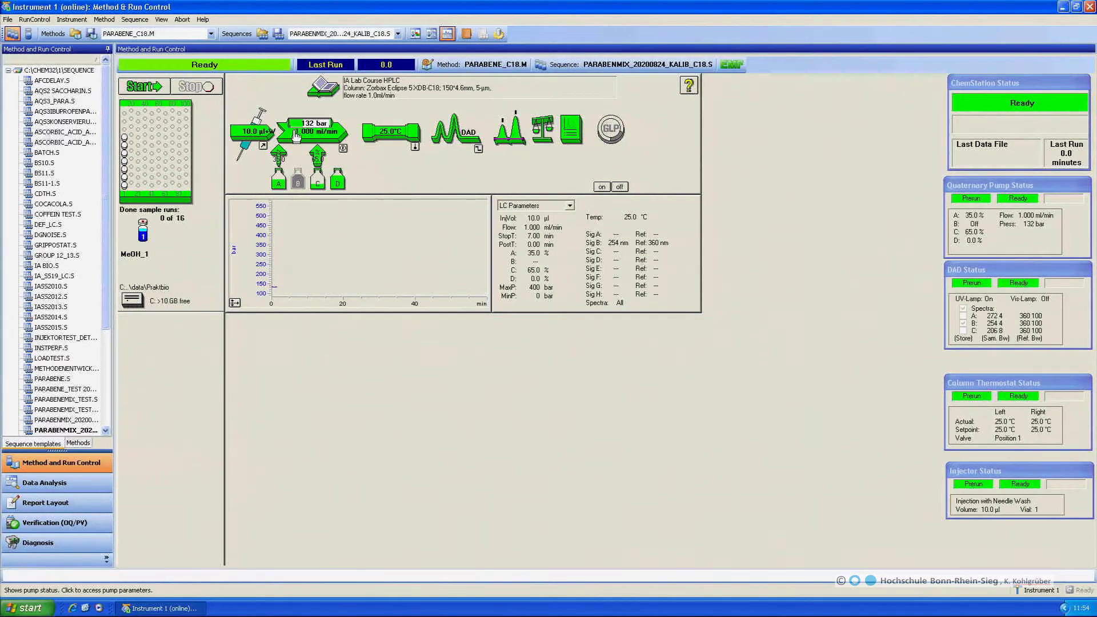
- Review the pump setup, including flow, stop time, solvent composition, pressure limits and timetable, and accept it
right_click(293, 139)
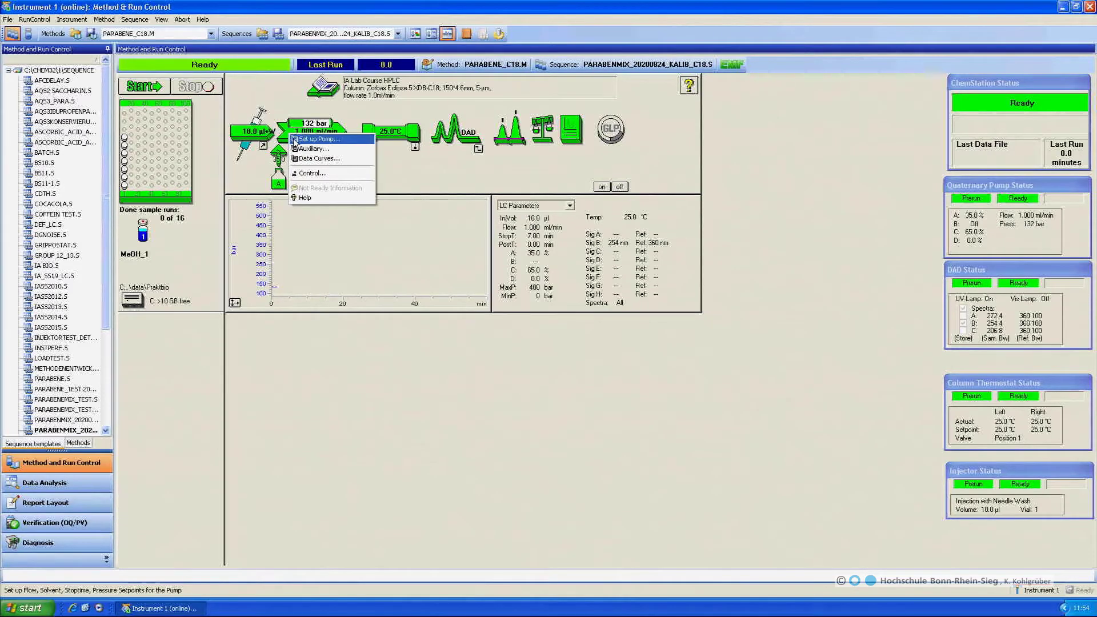
click(294, 140)
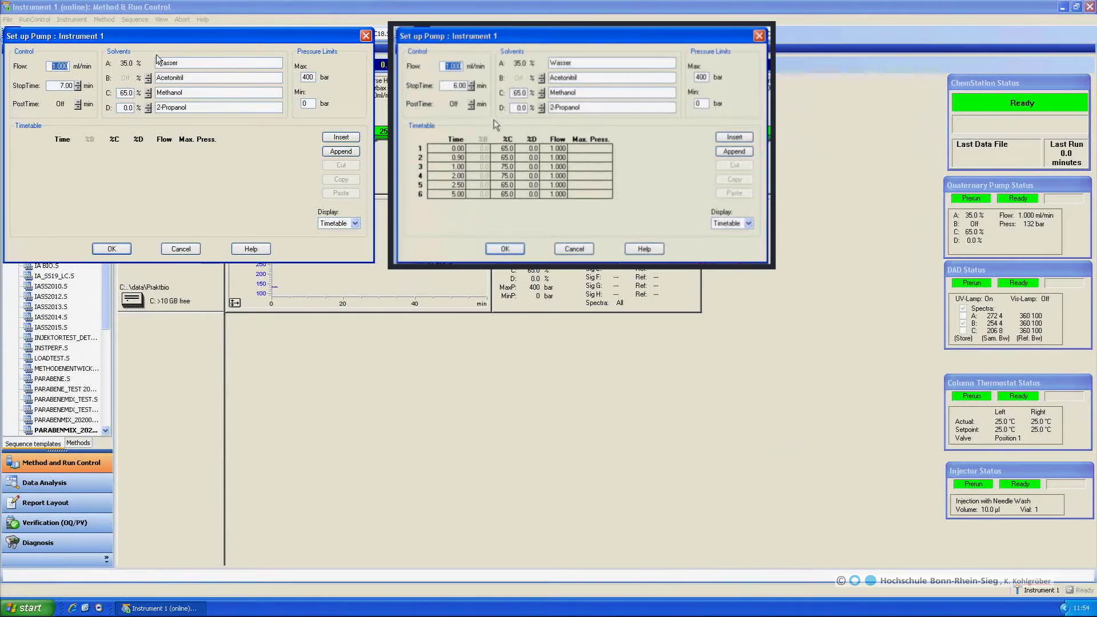
click(182, 64)
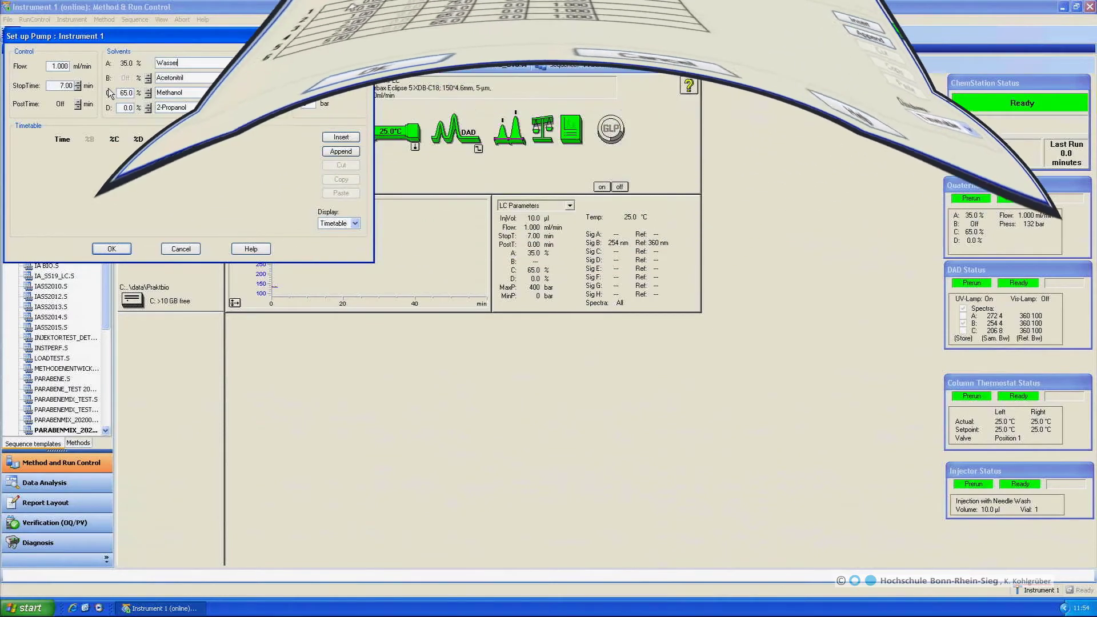
click(112, 249)
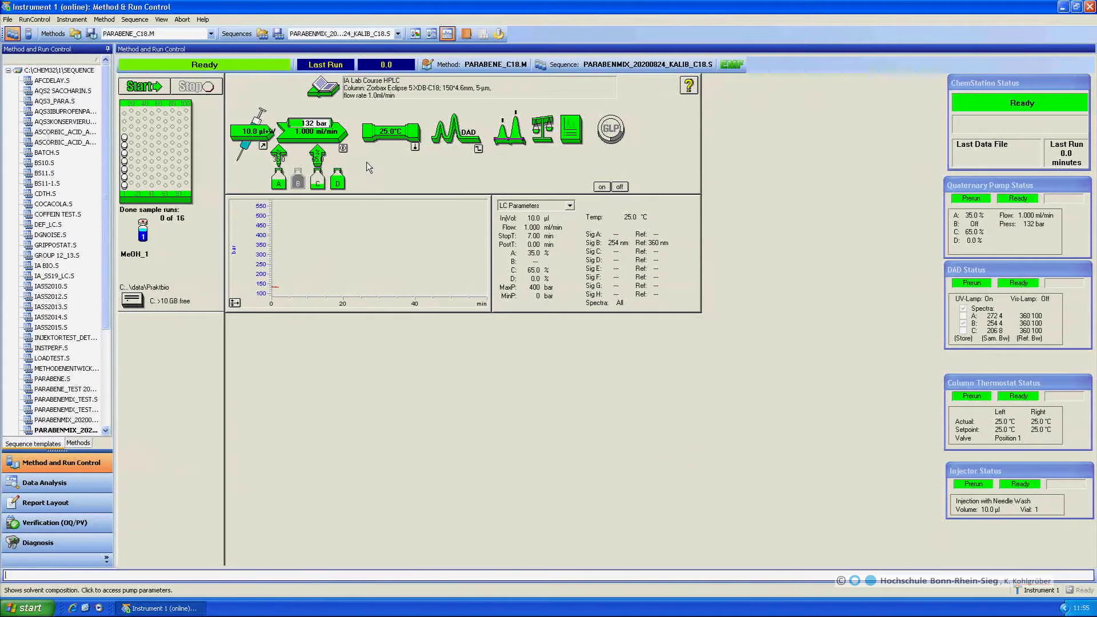
- Set the column switching valve to Column 2 in the column thermostat method and accept the settings
right_click(381, 137)
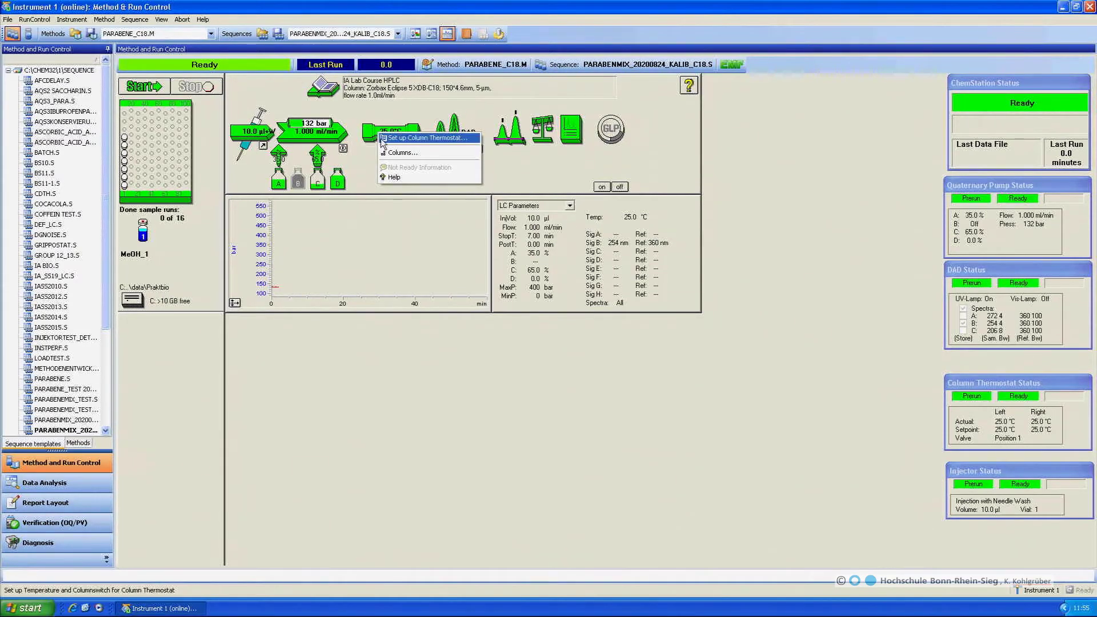
click(423, 138)
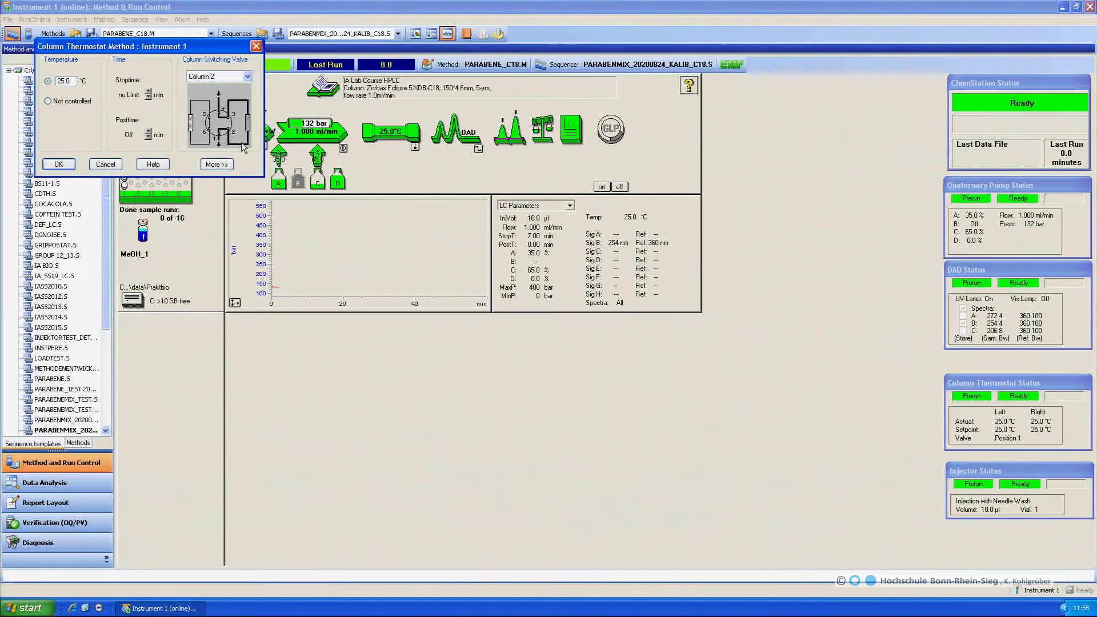
click(247, 78)
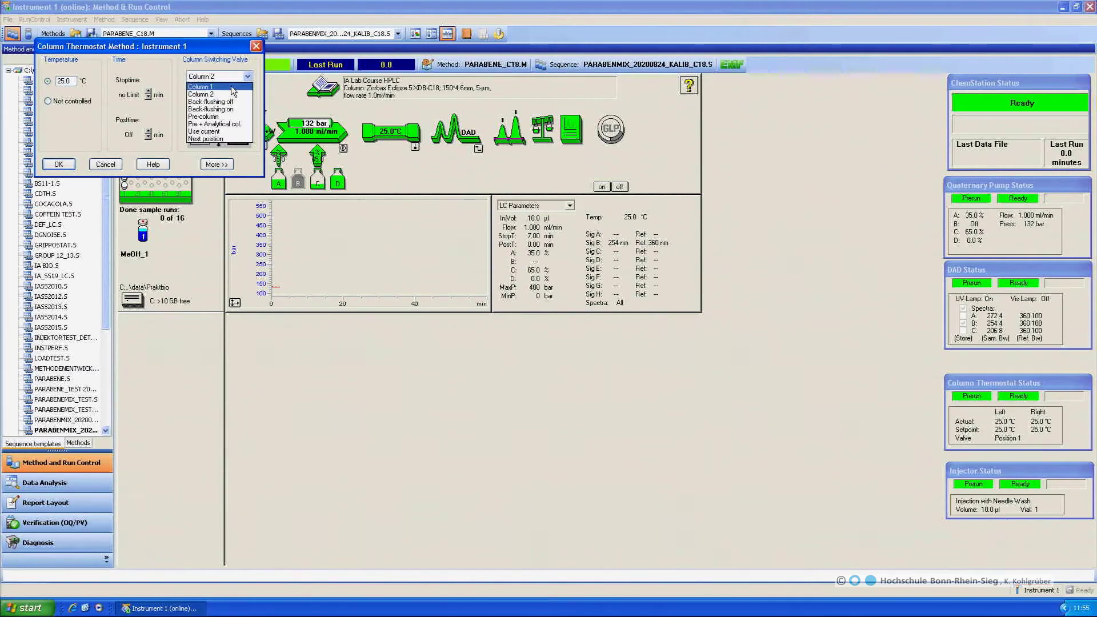
click(228, 95)
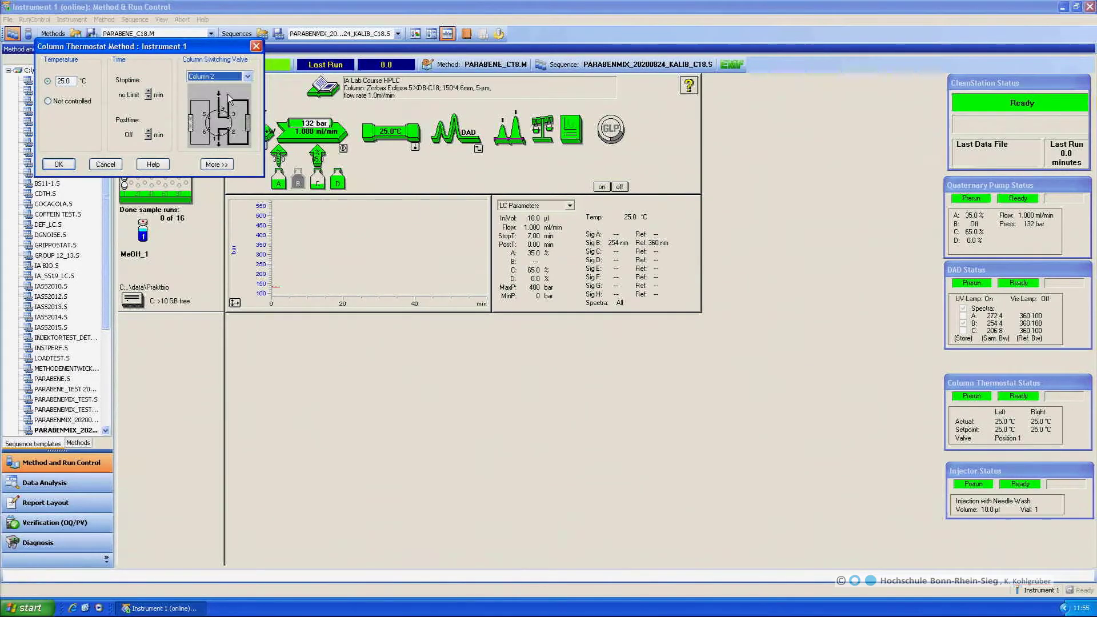
click(69, 167)
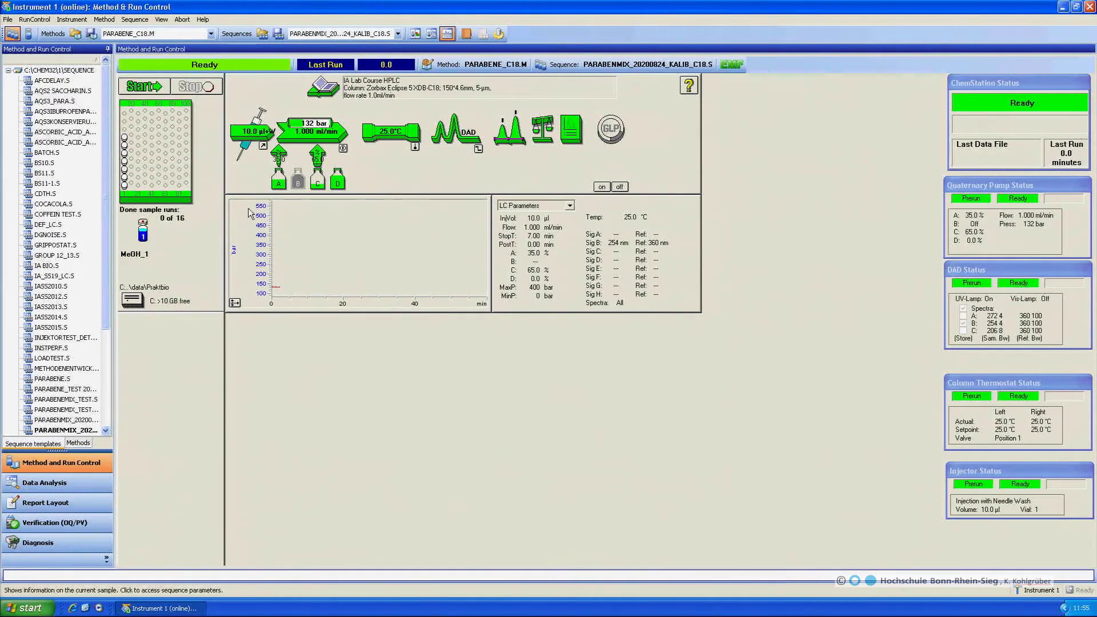
- Review the DAD signal setup, including stored wavelengths, lamps, spectrum range and slit width, and accept it
right_click(452, 141)
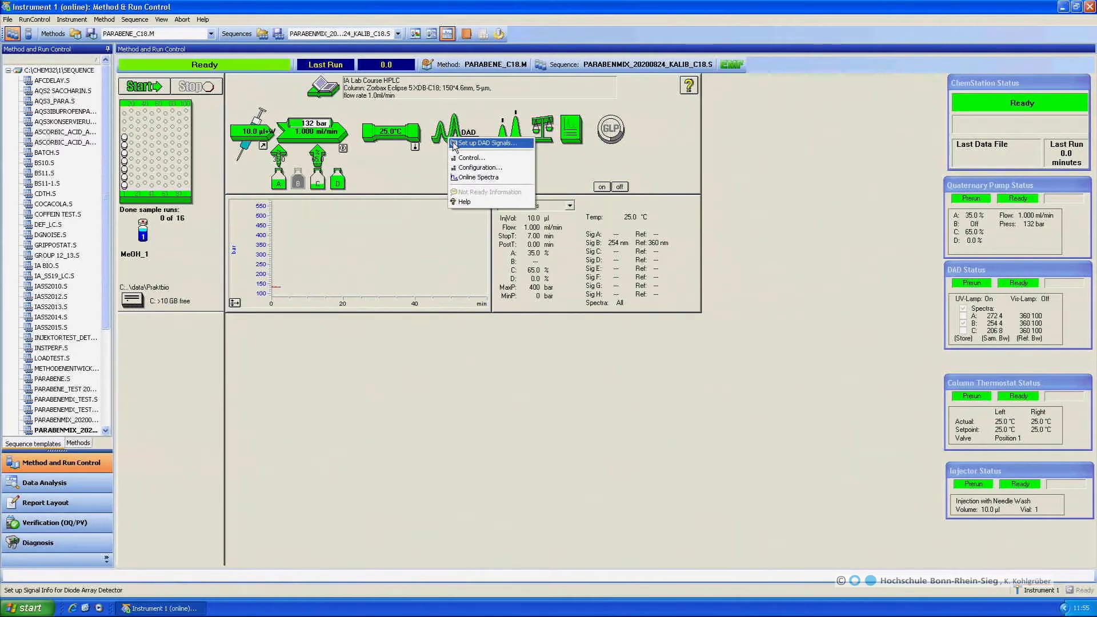
click(454, 145)
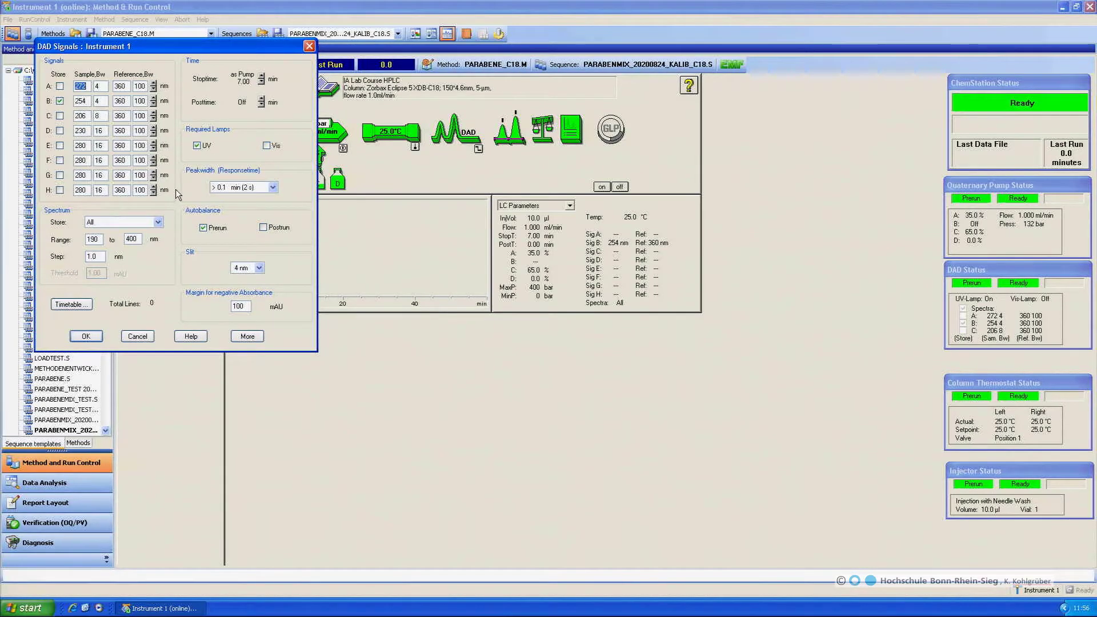
click(95, 336)
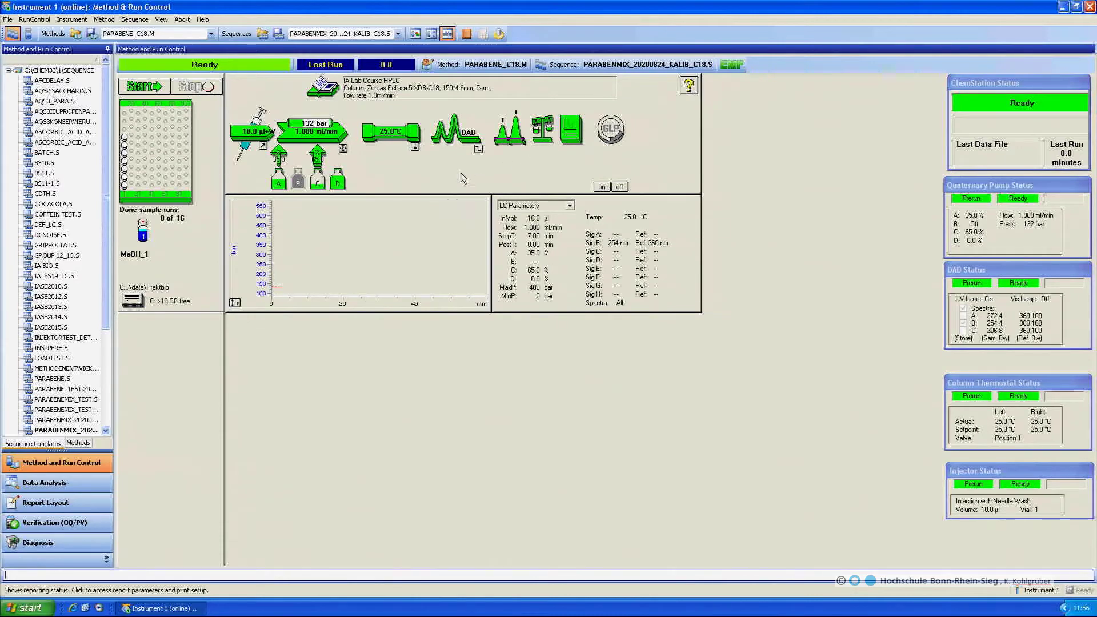
- Open the full online plot and inspect the pump pressure and DAD signal baselines up close
click(234, 303)
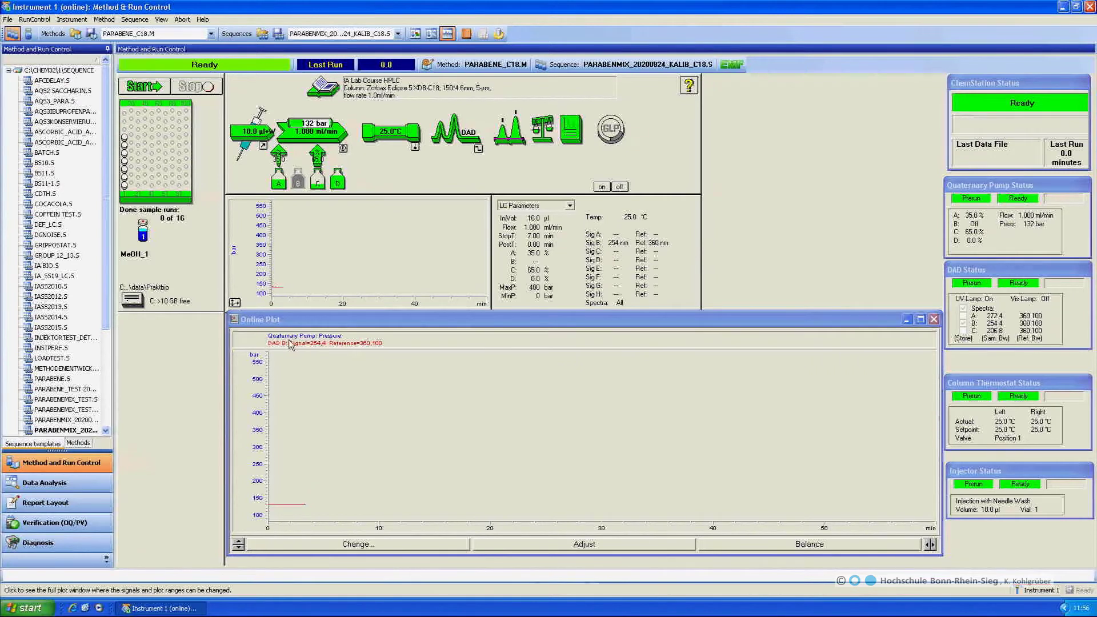
drag(322, 494, 265, 512)
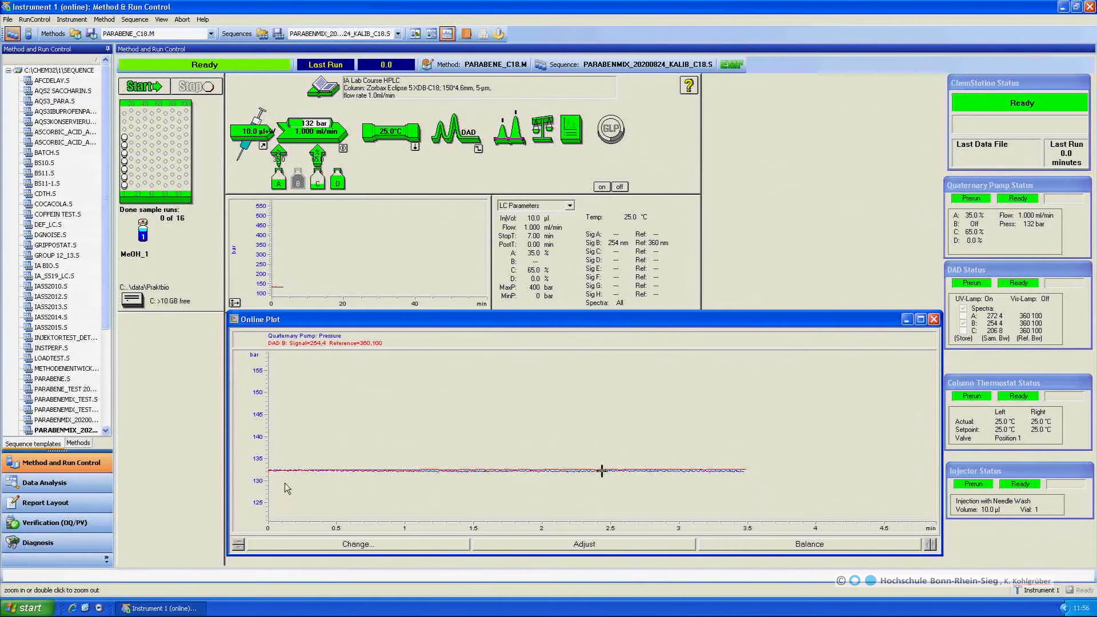
drag(272, 464, 766, 482)
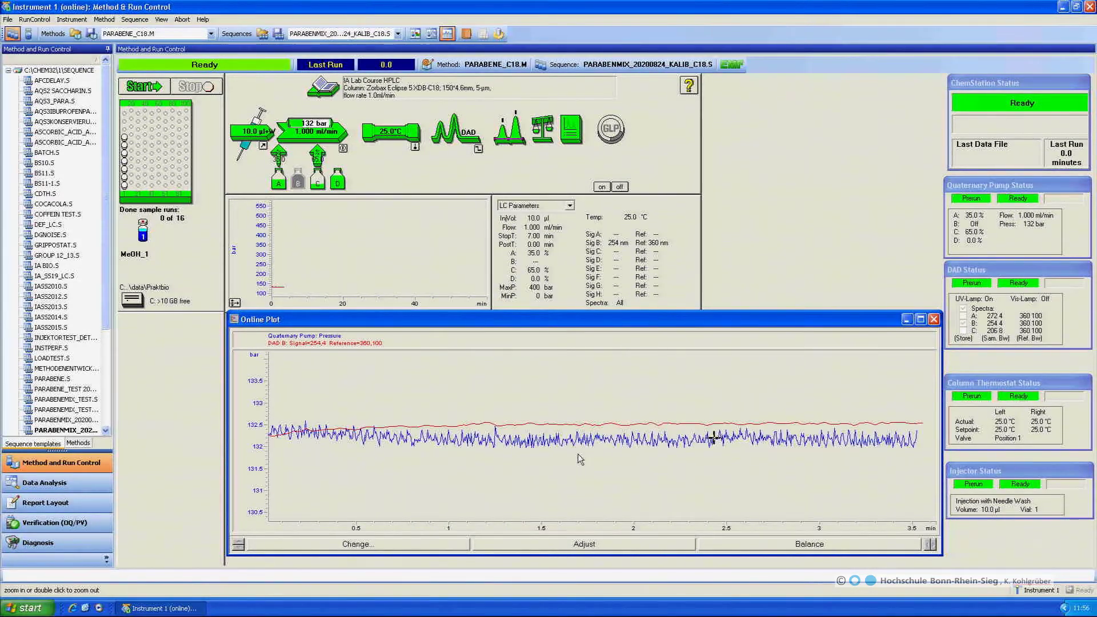
double_click(517, 395)
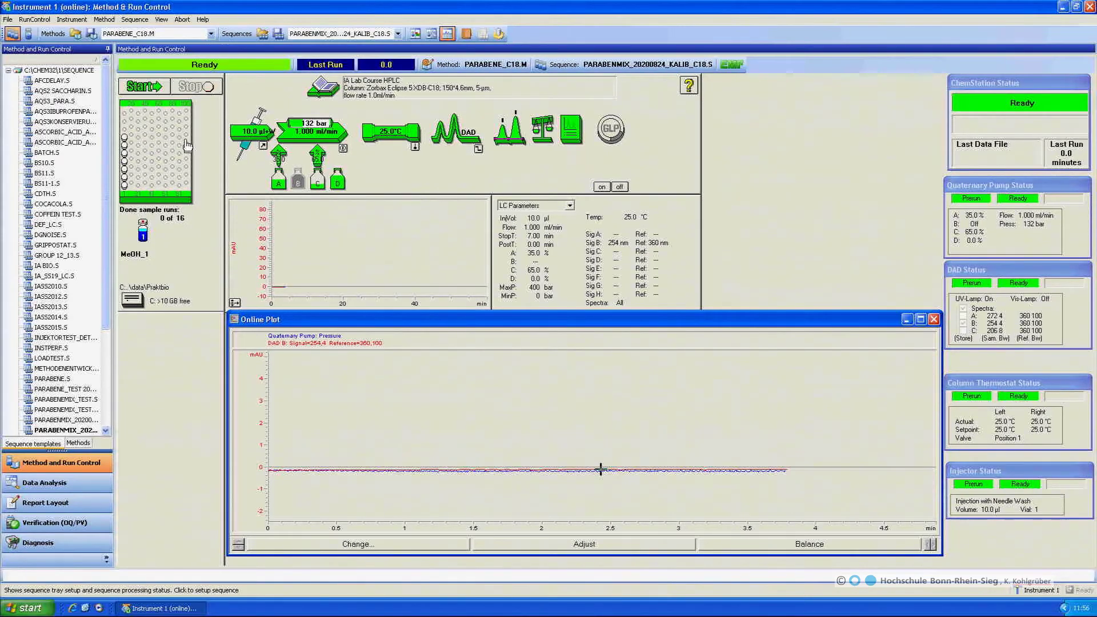
- Review the vials, sample names and assigned methods in the sequence table and accept it
click(161, 183)
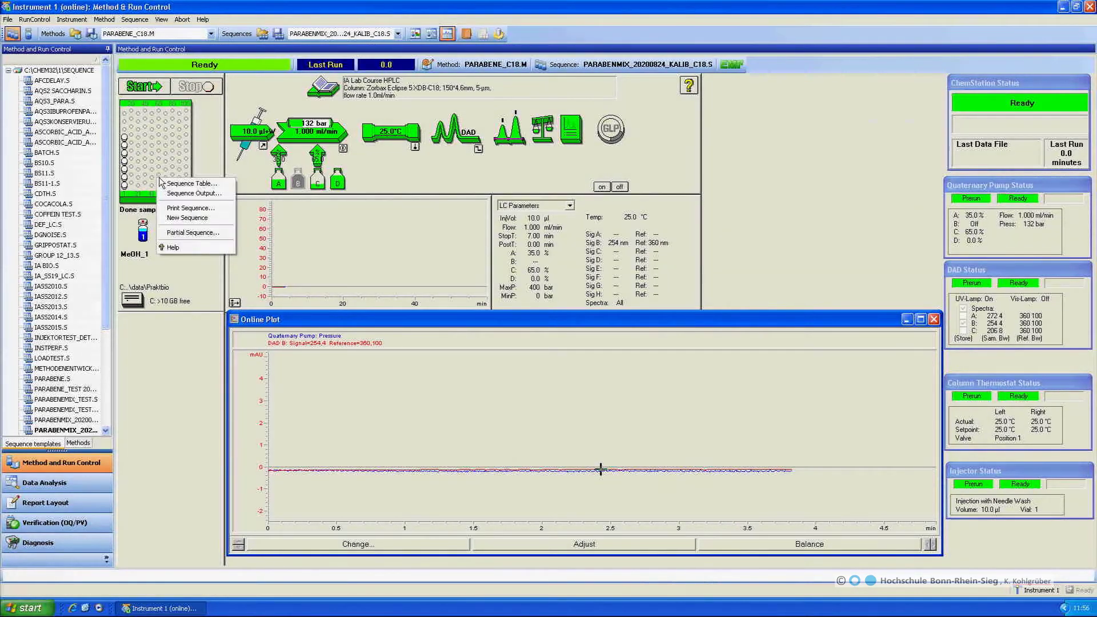
click(163, 184)
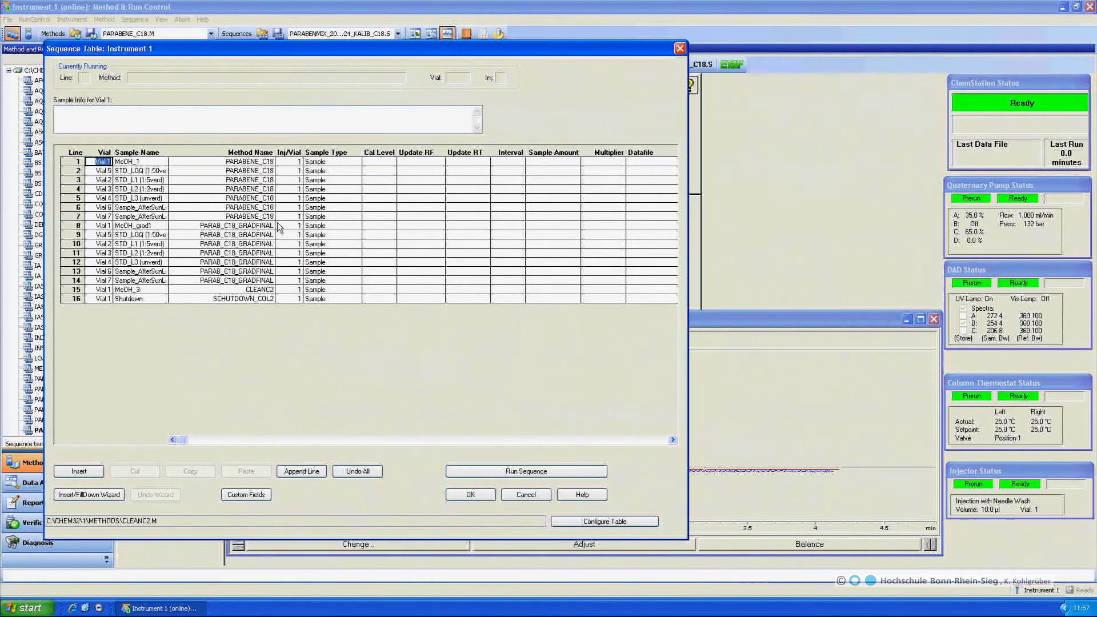
click(474, 498)
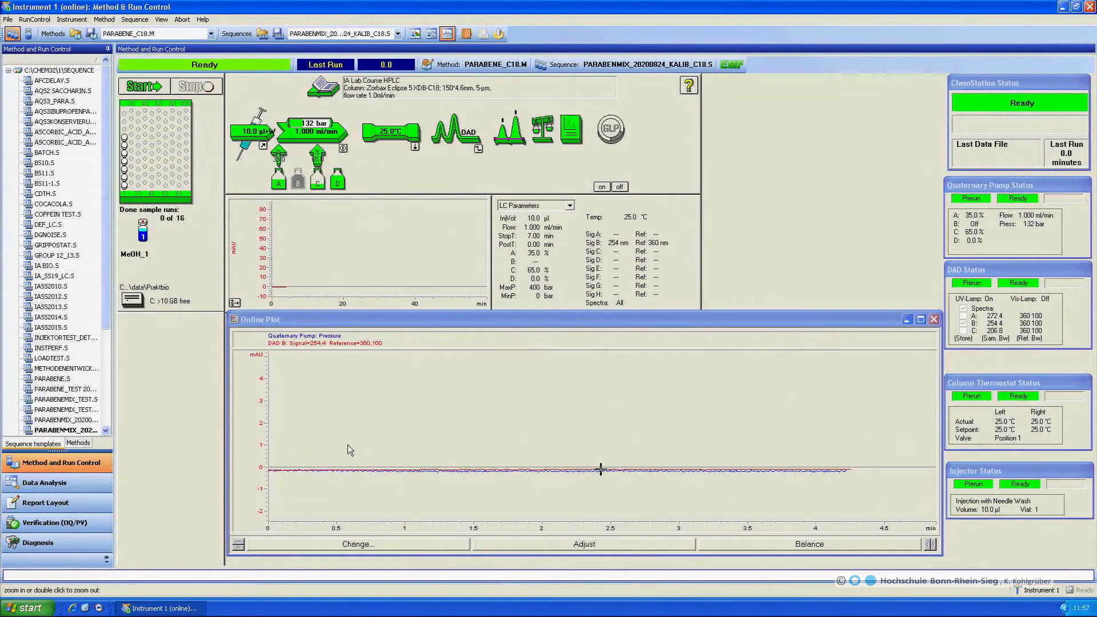
- Switch to single-sample mode and set the sample's data filename to 20200827_STD.D and its location to vial 2
click(29, 34)
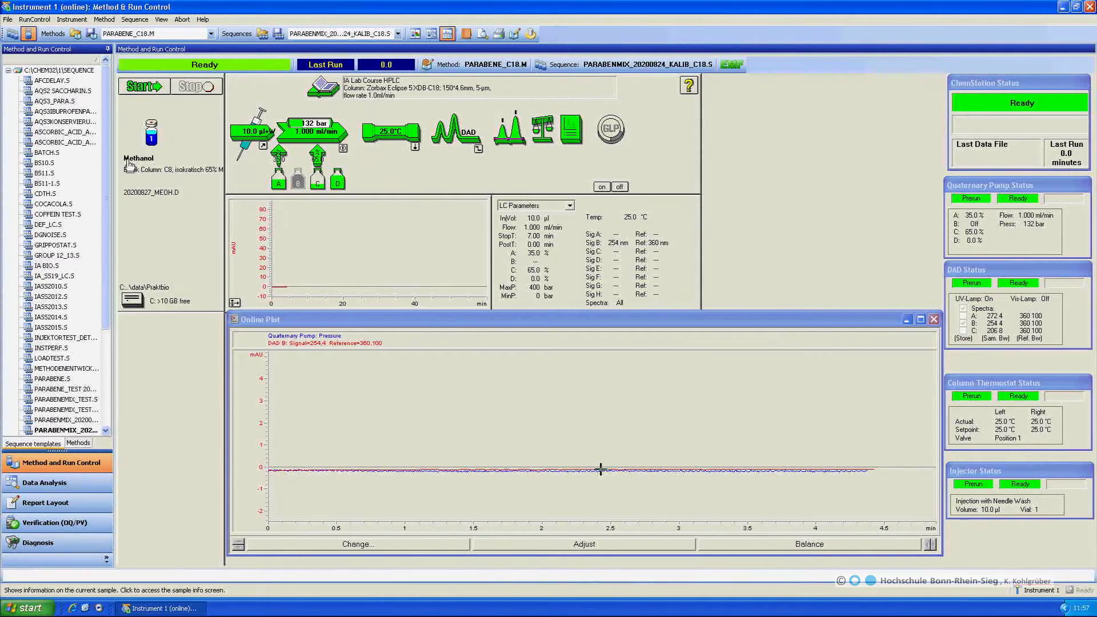
right_click(153, 138)
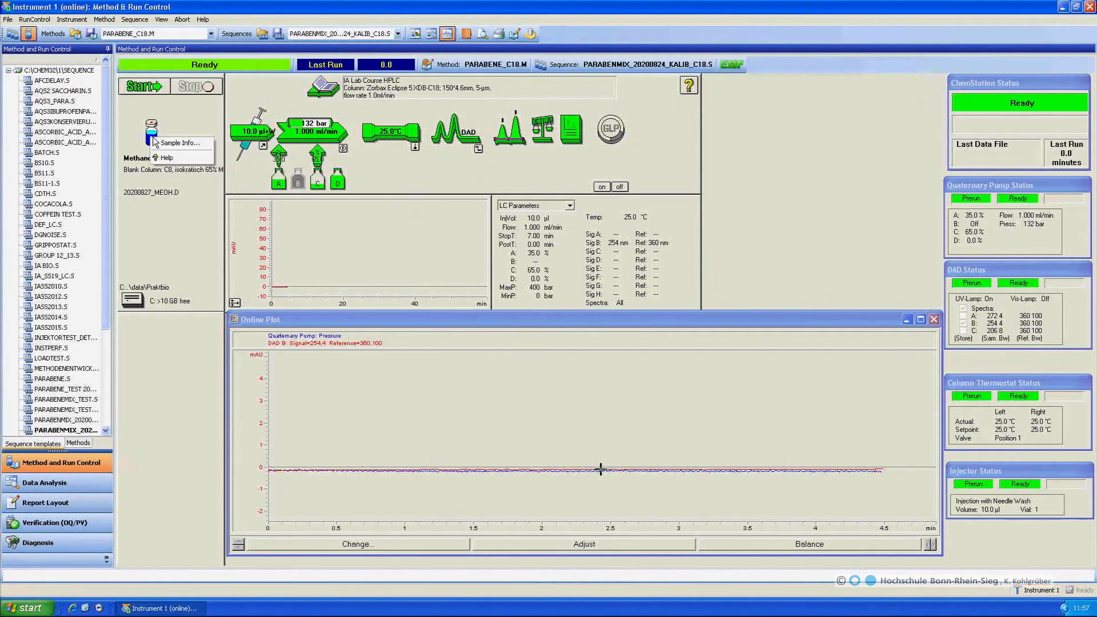
click(165, 143)
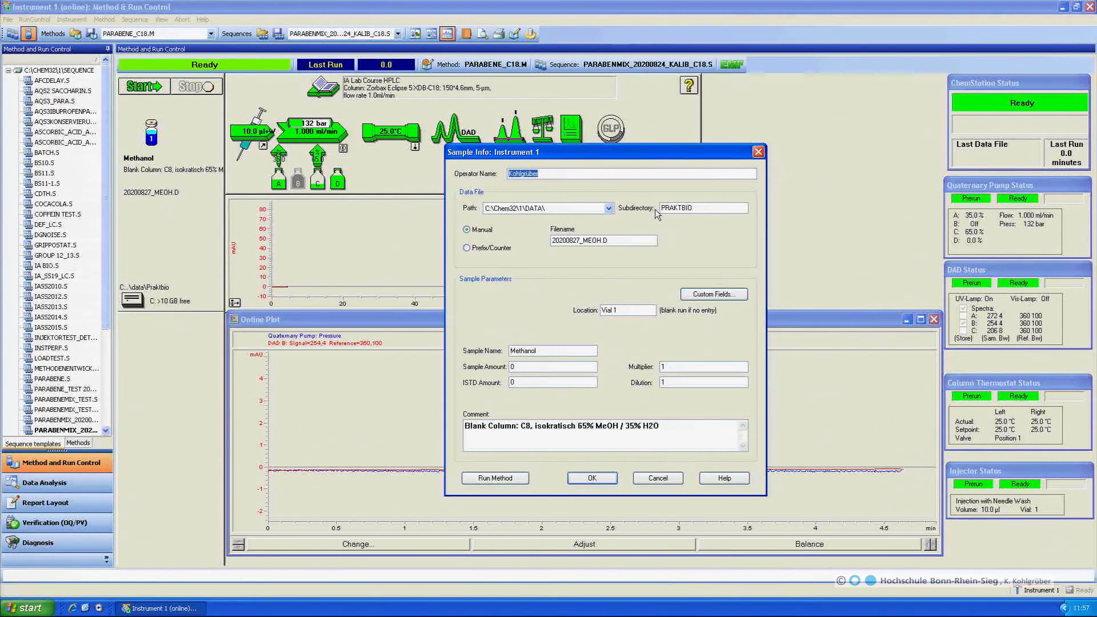
click(609, 240)
key(BackSpace)
key(BackSpace)
key(BackSpace)
text(STD)
drag(622, 312, 600, 311)
text(2)
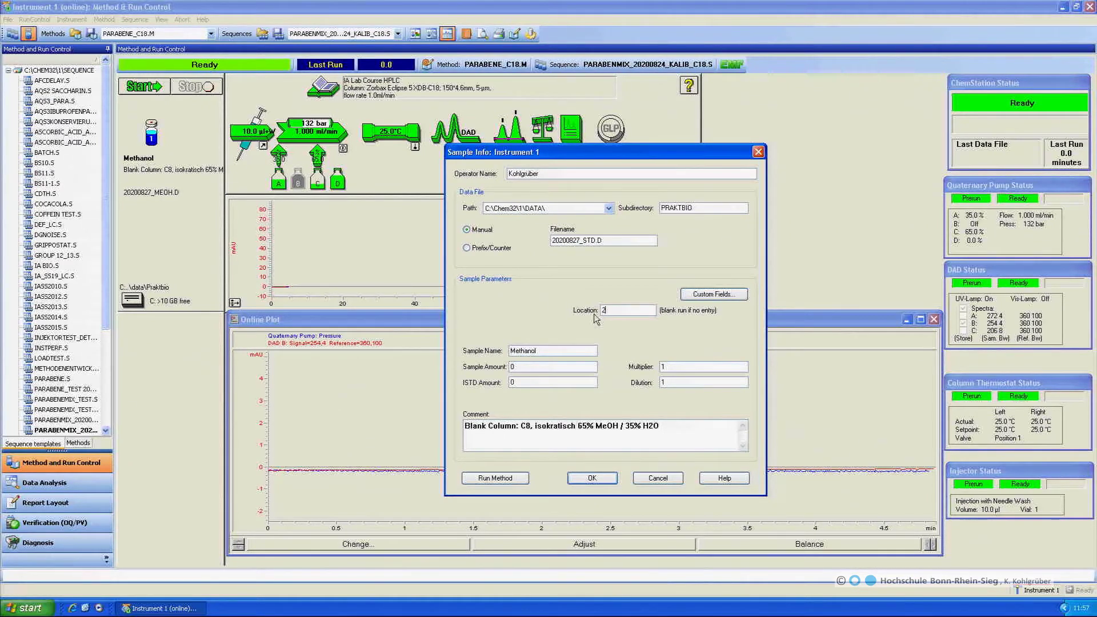
- Name the sample ParabenMix and replace the word "Blank" in its comment with "Standard Paraben Mix L3"
double_click(548, 351)
text(ParabenMix)
drag(487, 426, 462, 428)
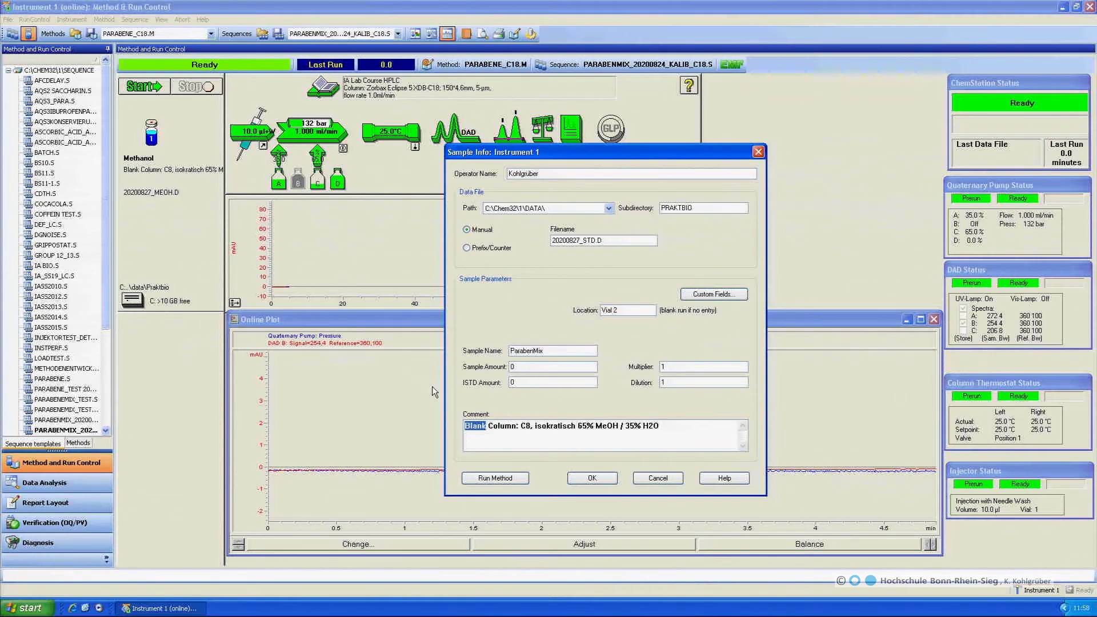
text(Stand)
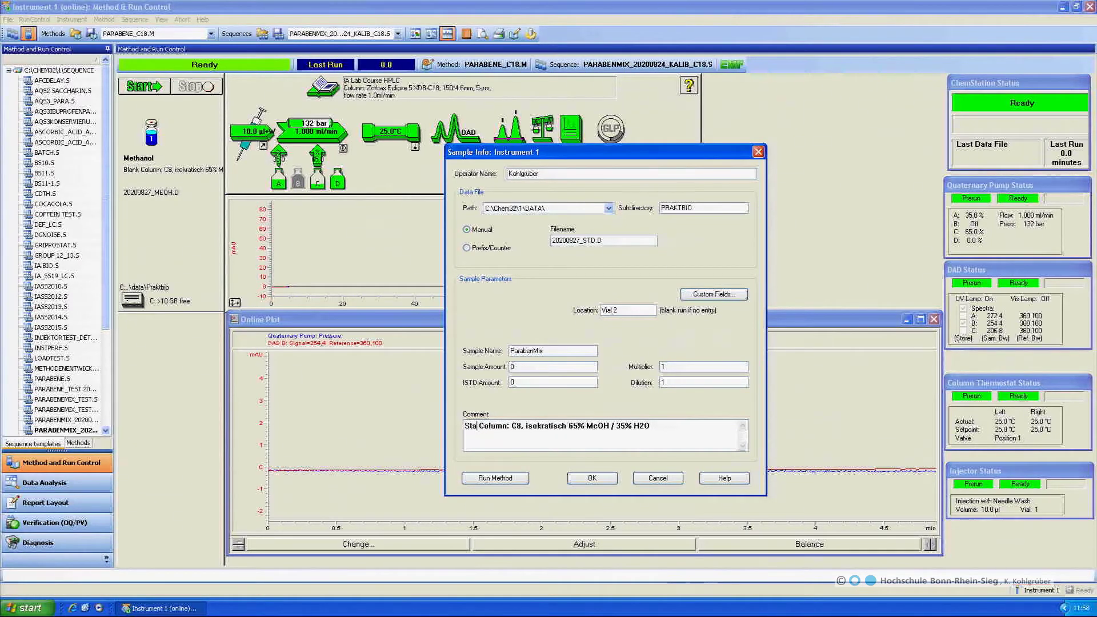
text(ard)
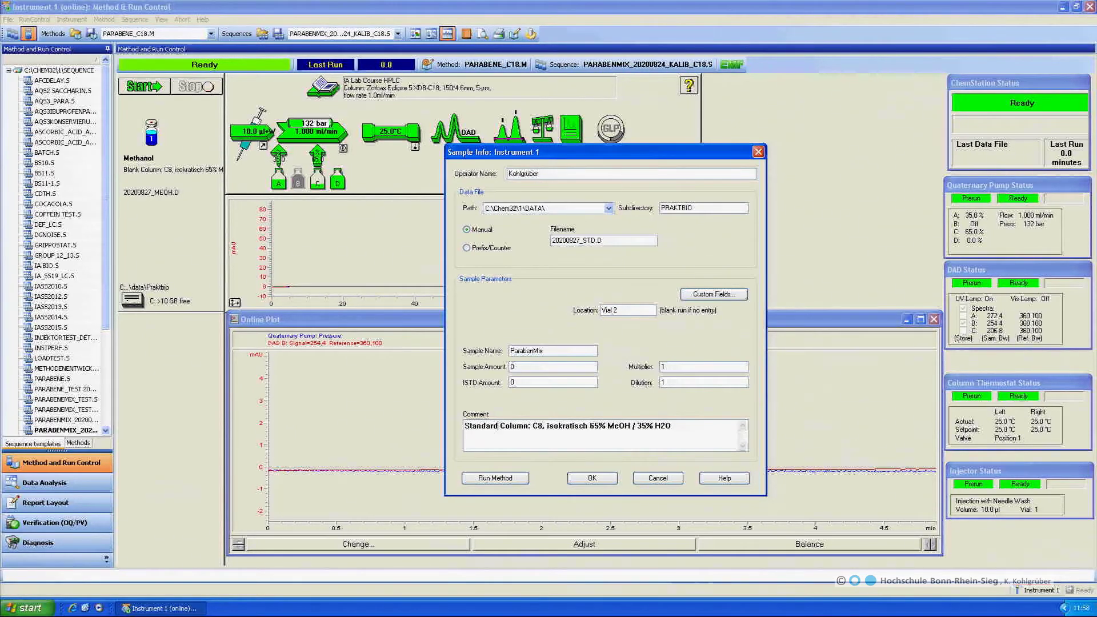
text( Paraben)
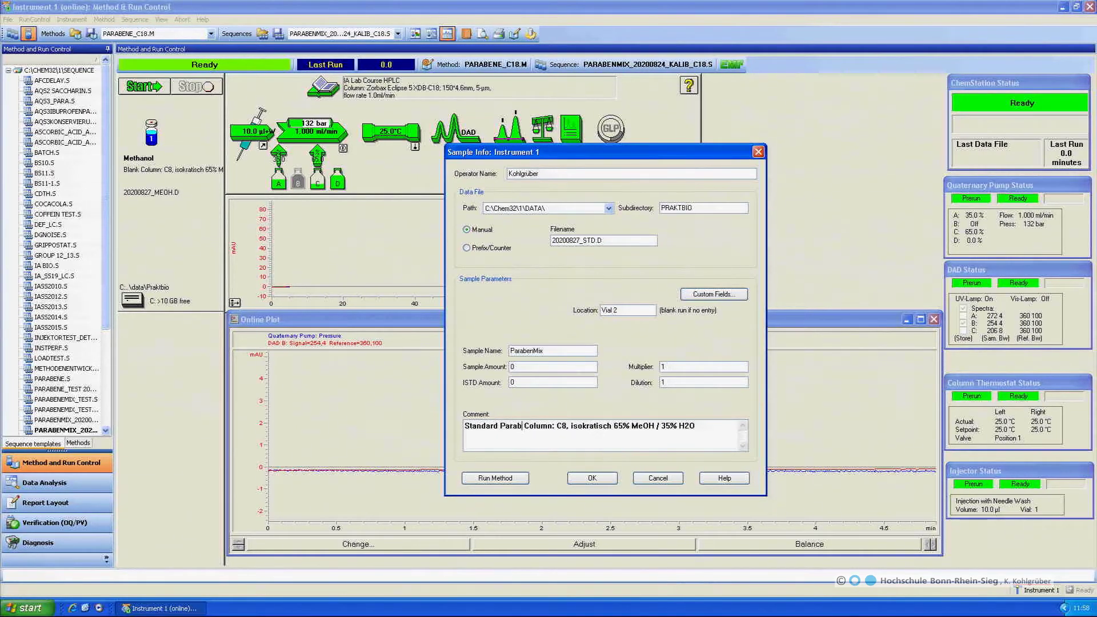
text( Mix)
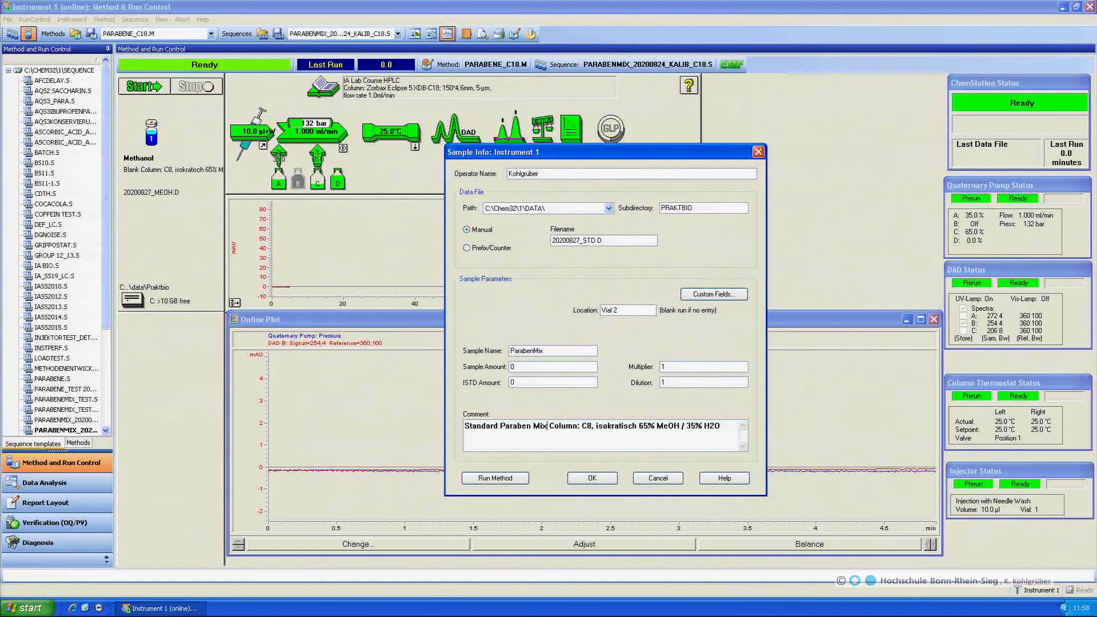
text( L)
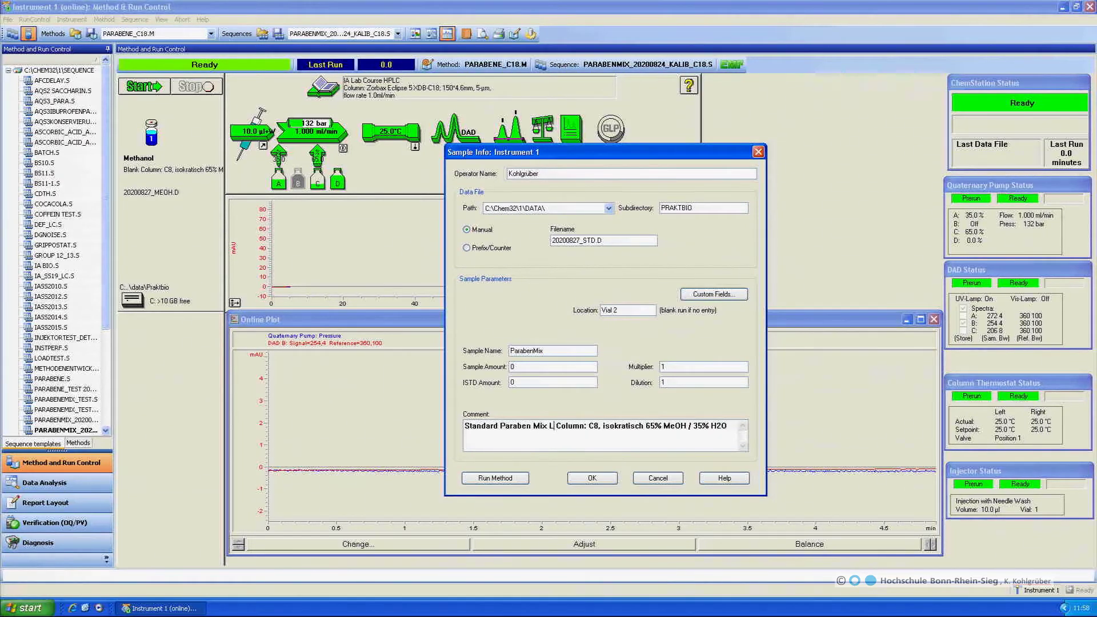
text(3)
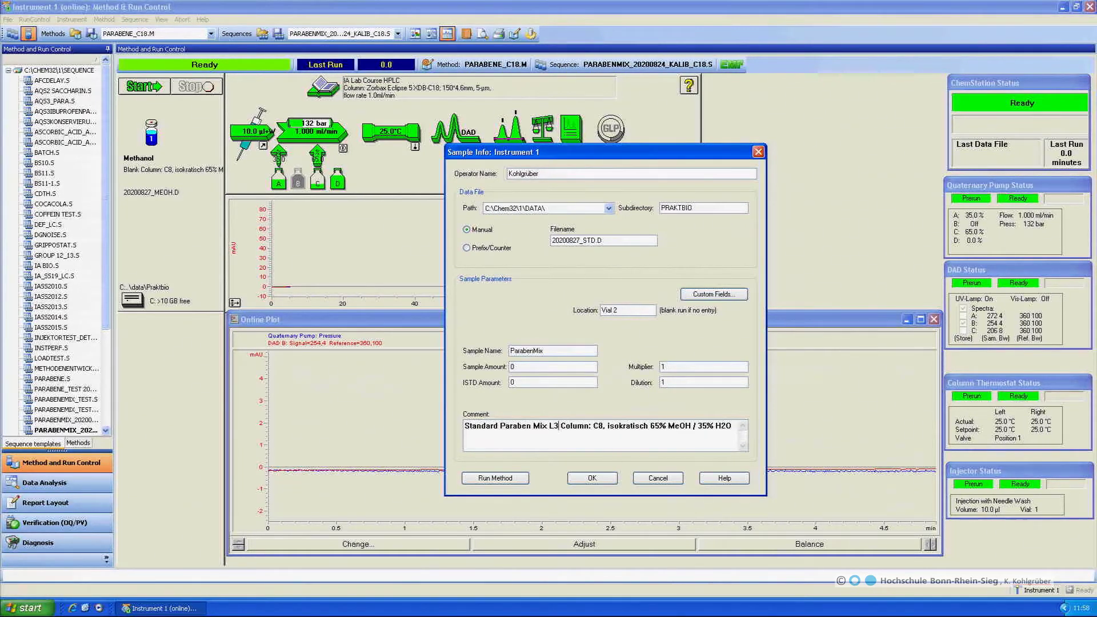
- Correct the comment's column type to C18 and change "isokratisch" to "isokratic"
click(599, 426)
text(1)
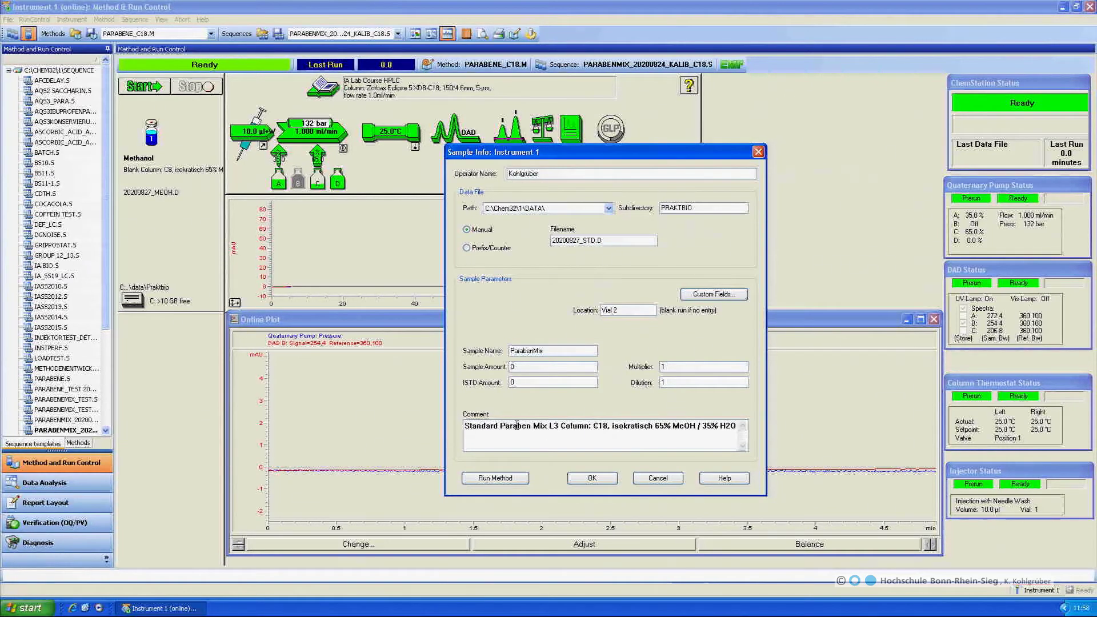
click(653, 428)
key(BackSpace)
key(BackSpace)
key(BackSpace)
text(c)
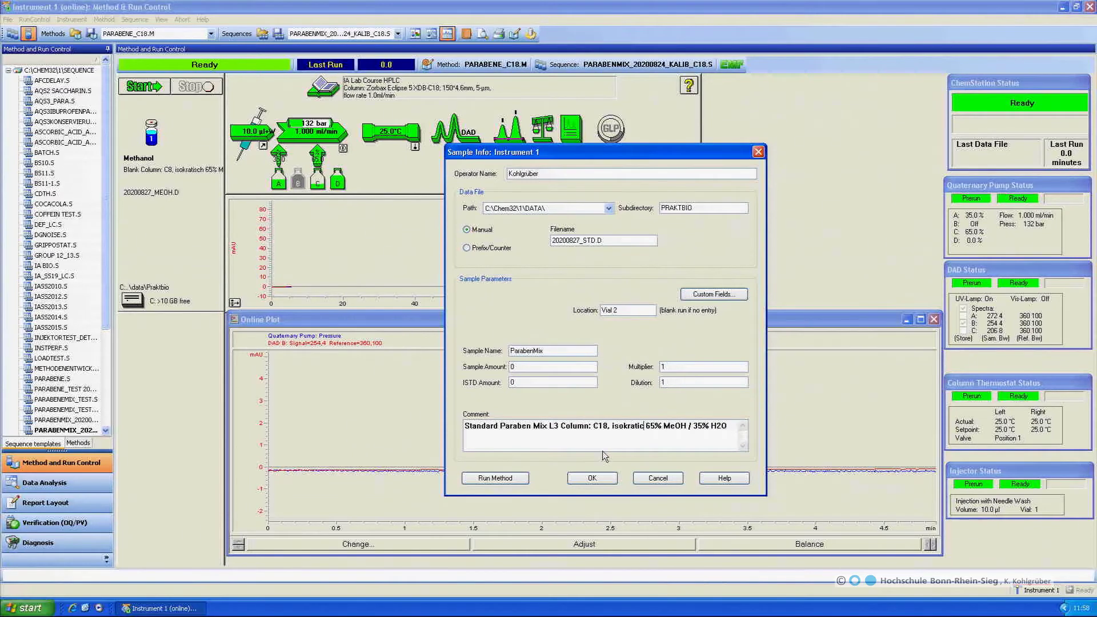
- Accept the sample info and start the single run of the ParabenMix standard
click(590, 479)
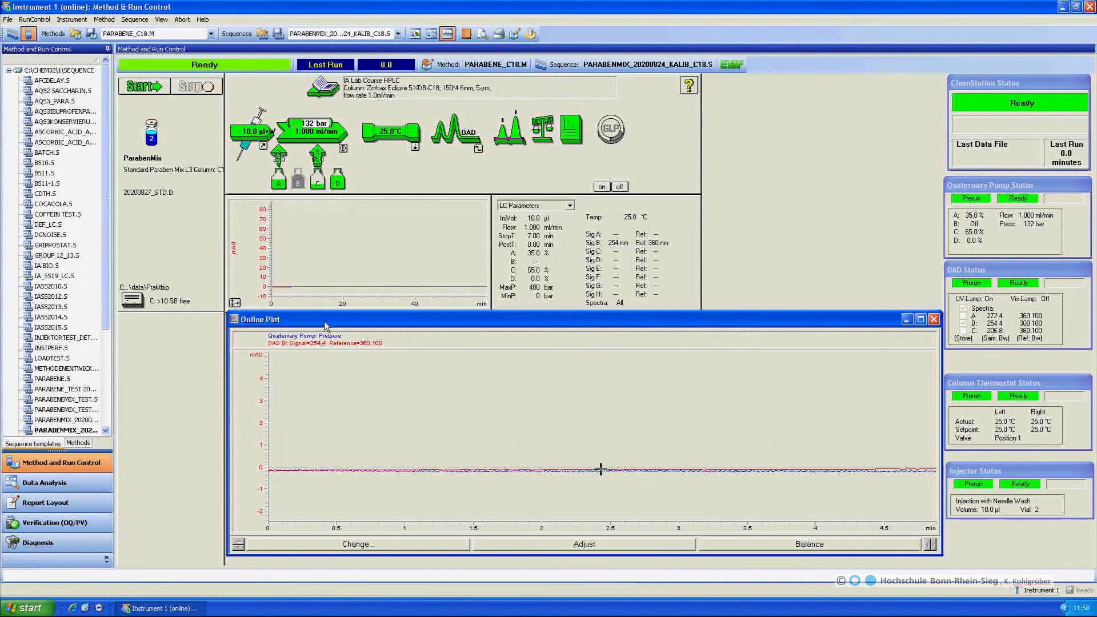
click(143, 90)
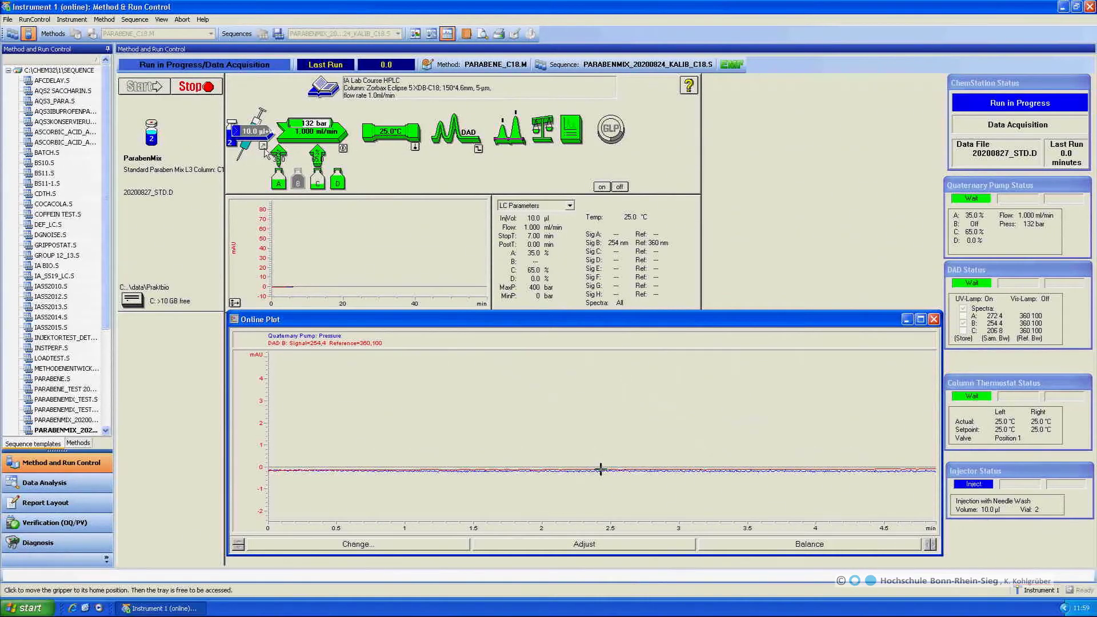